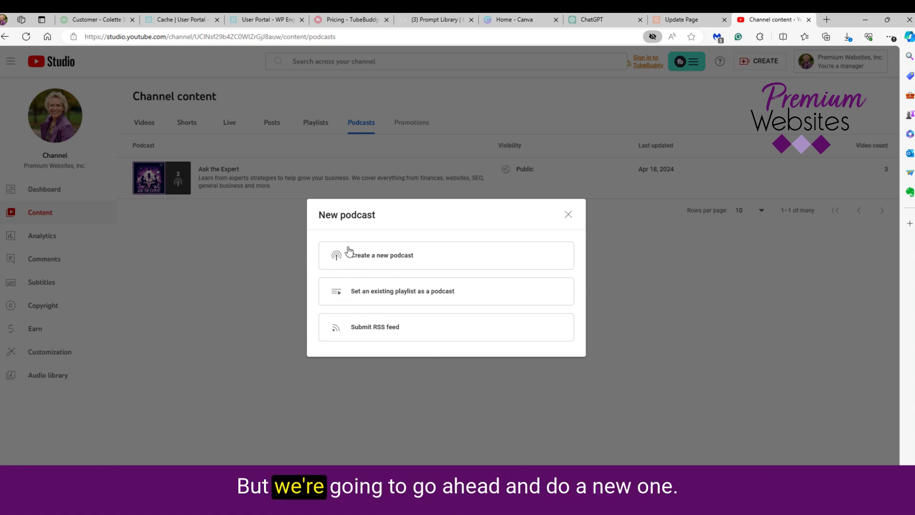
Title the podcast 'Solopreneur's Resource', keep it Public, and upload its square thumbnail.
click(364, 257)
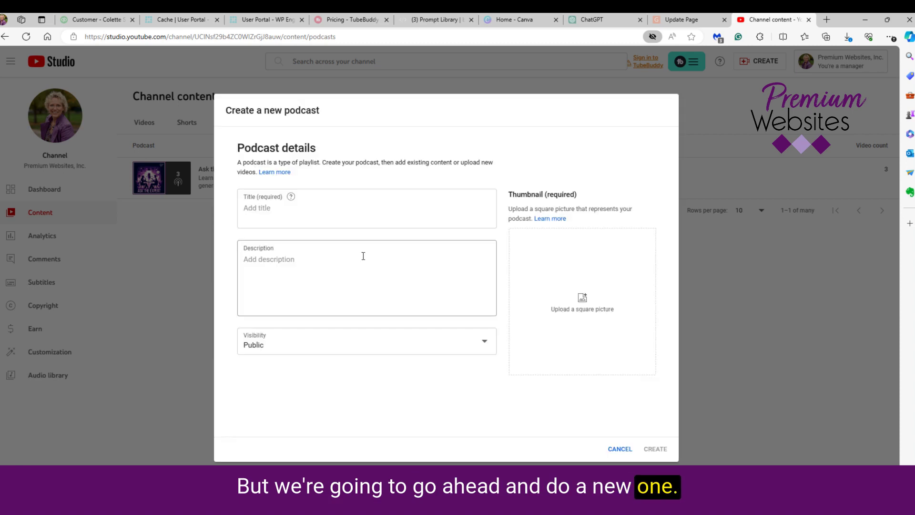
text(Solopreneur's Resource)
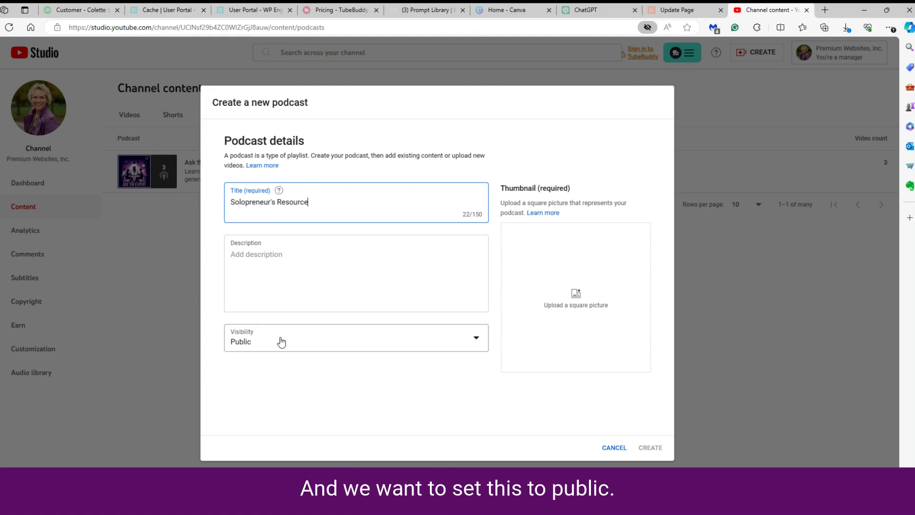
click(474, 341)
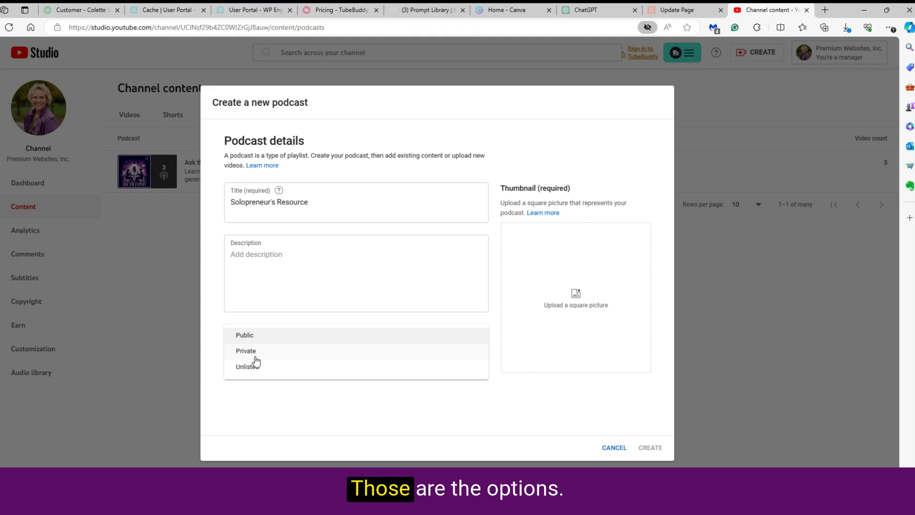
click(245, 337)
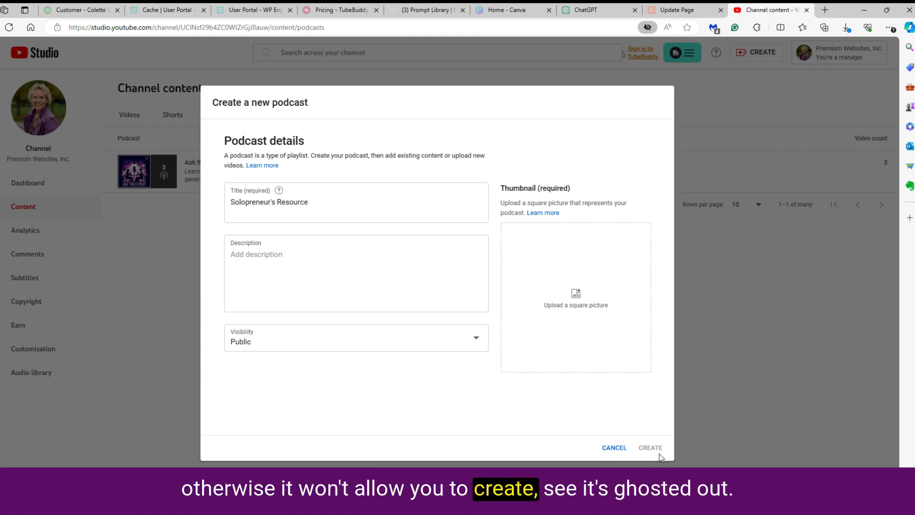
click(566, 305)
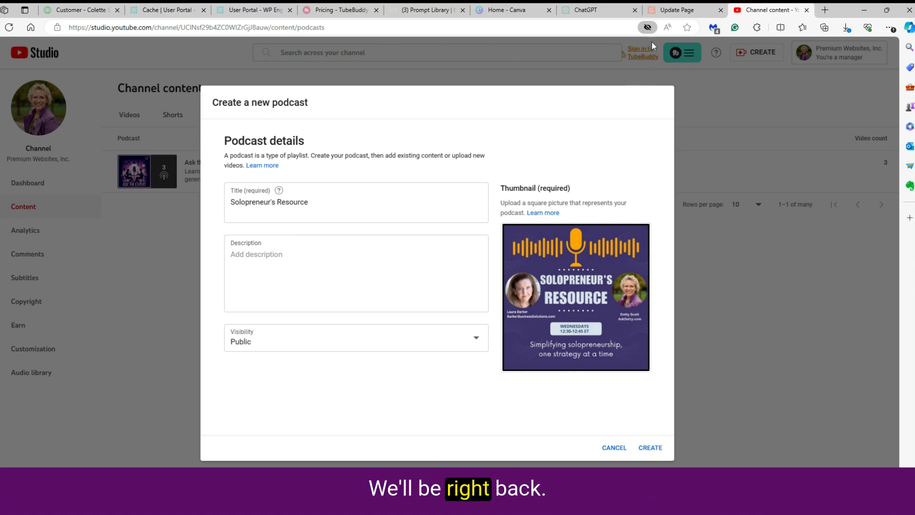
Paste the drafted 1266-character description from ChatGPT into the podcast form and review it.
click(591, 10)
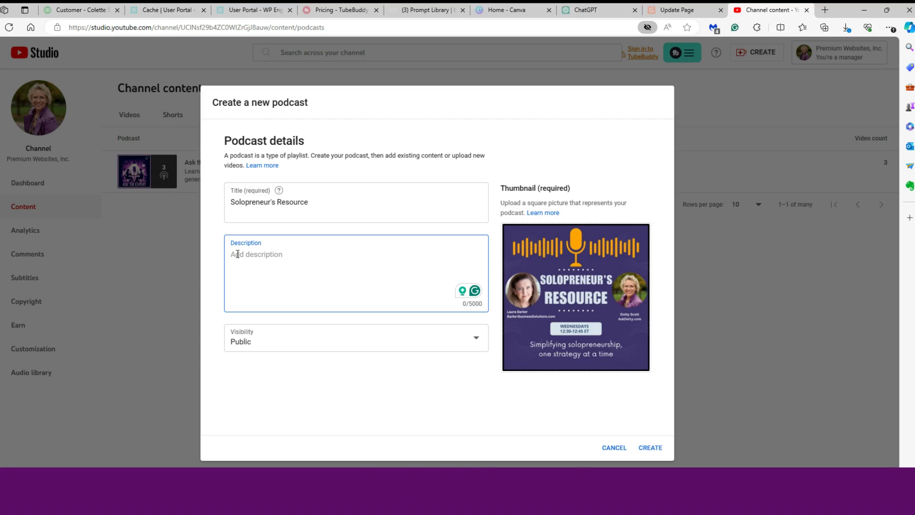
key(ctrl+v)
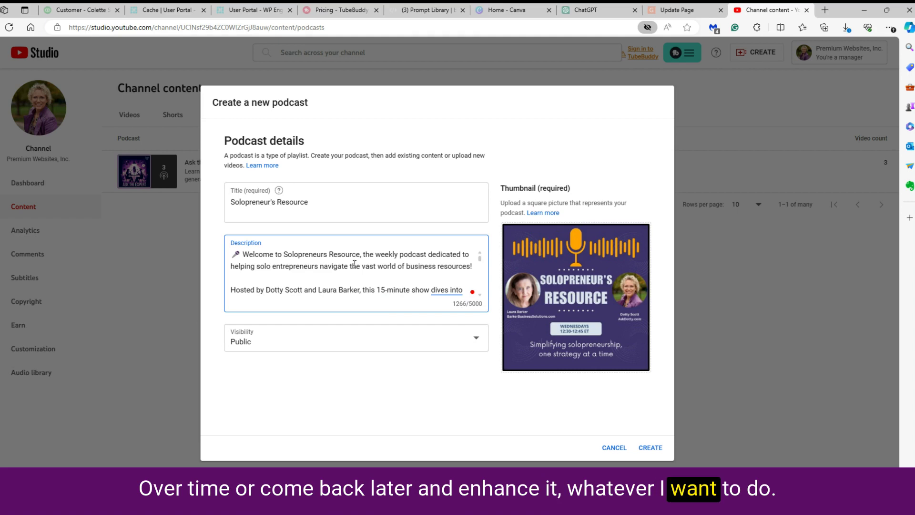
scroll(357, 265, down, 1)
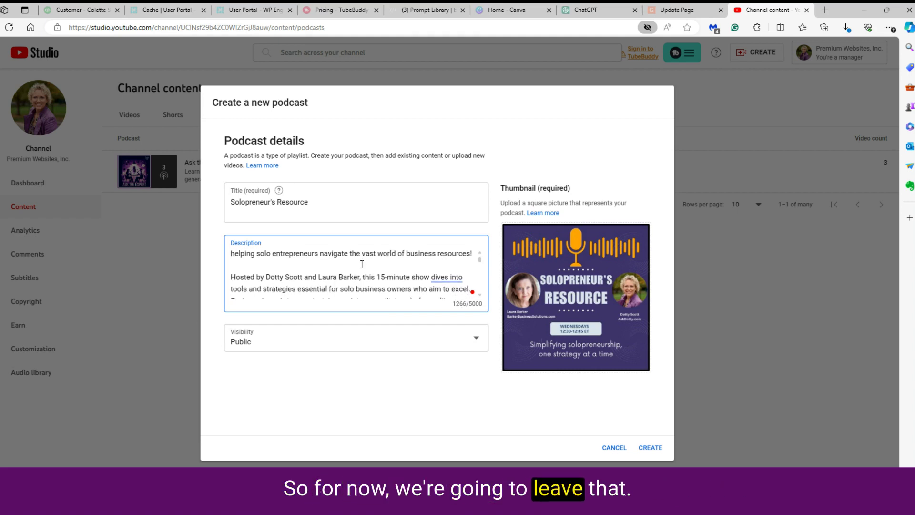
scroll(363, 264, down, 3)
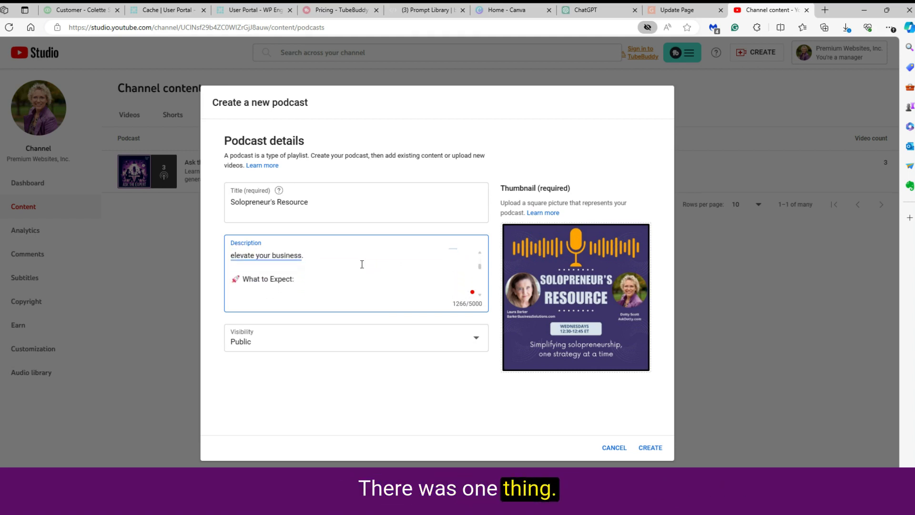
scroll(362, 264, down, 3)
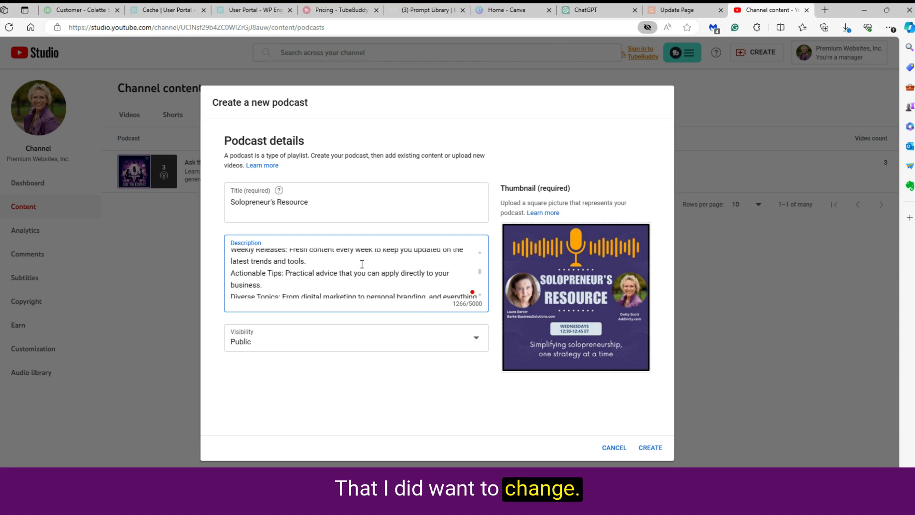
scroll(362, 264, down, 5)
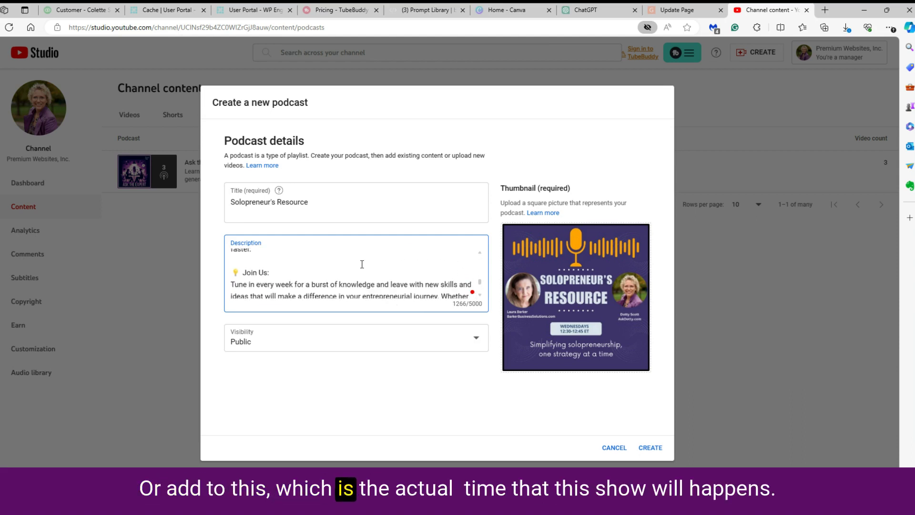
scroll(363, 264, down, 5)
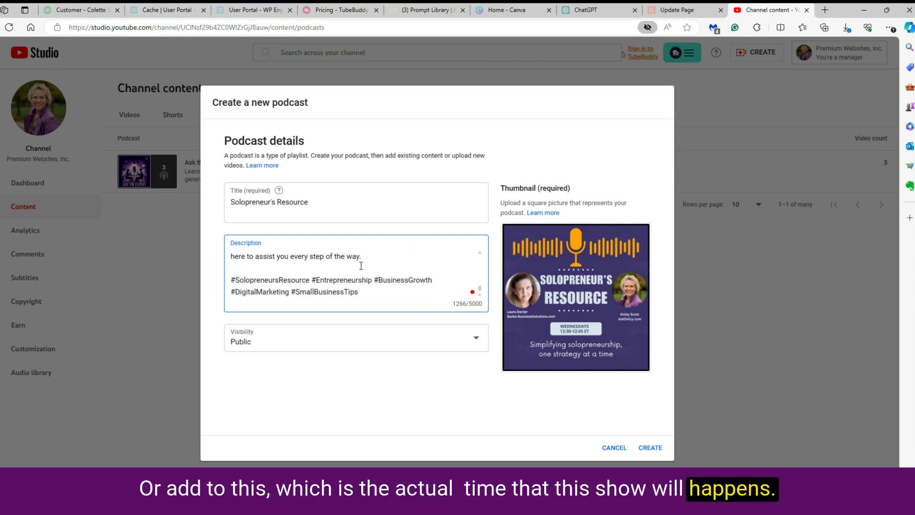
scroll(361, 266, up, 5)
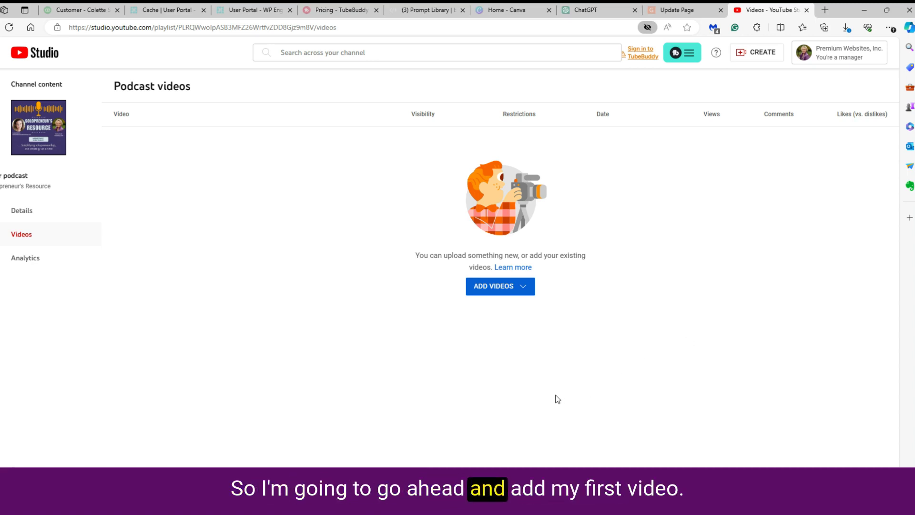
Upload 'Boost Your LinkedIn Strategy with These Hidden Tricks!' from the Ready for YT folder.
click(496, 288)
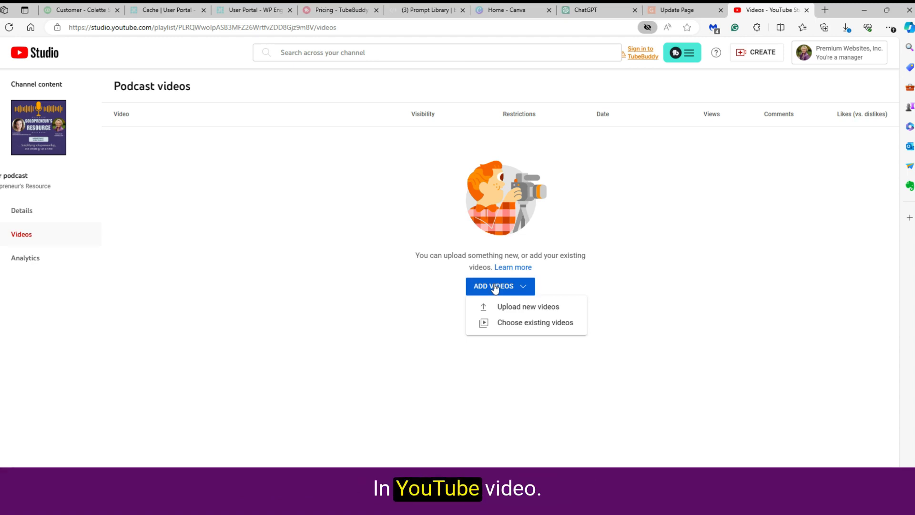
click(515, 310)
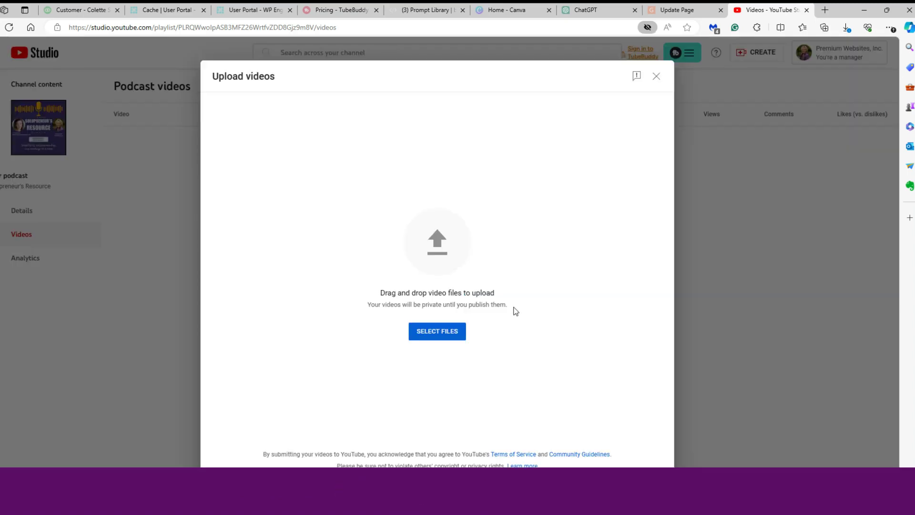
click(430, 332)
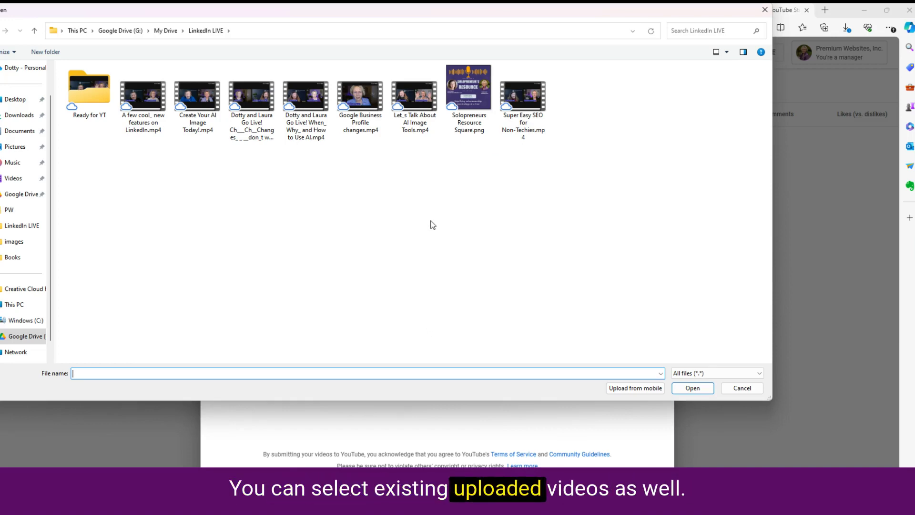
double_click(88, 88)
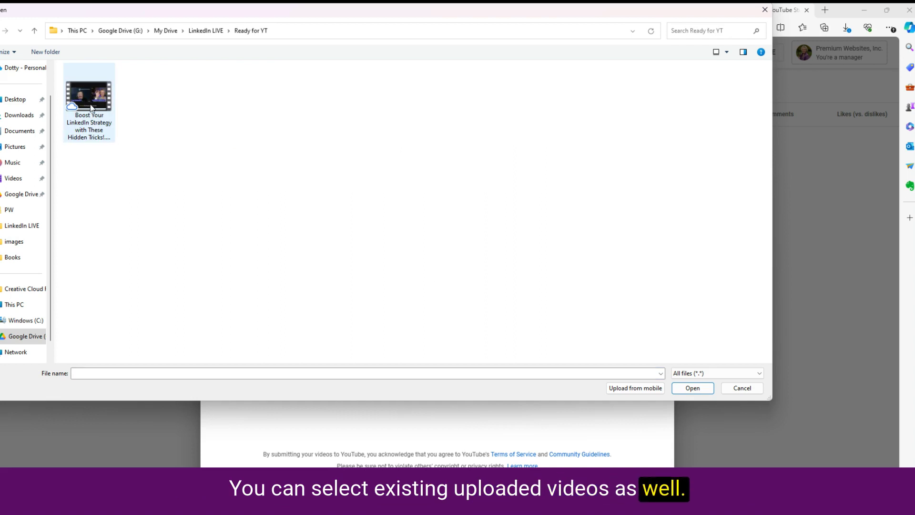
click(88, 94)
click(688, 390)
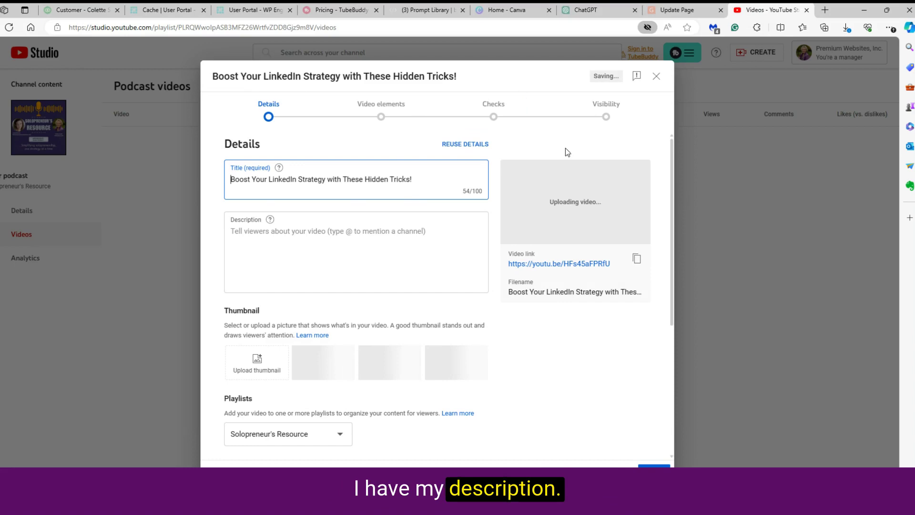
Add the upload to the Solopreneur's Resource playlist.
click(586, 10)
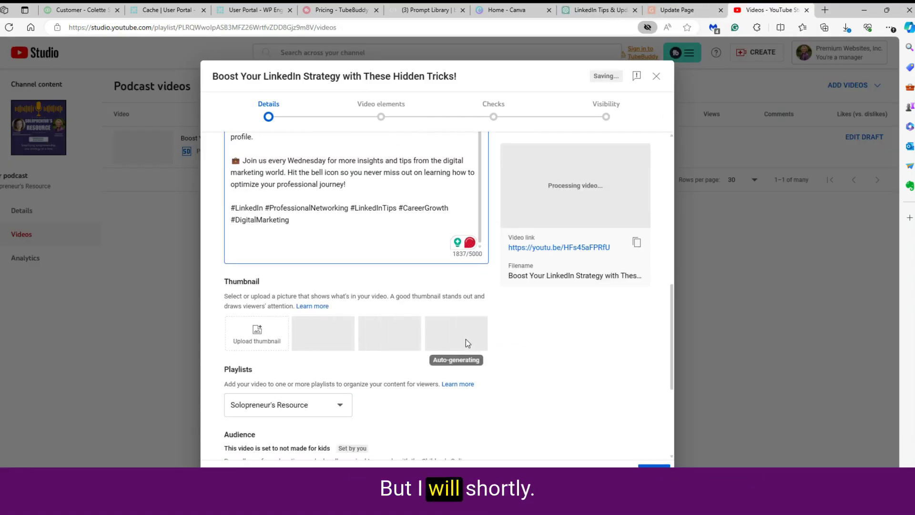
scroll(336, 351, down, 2)
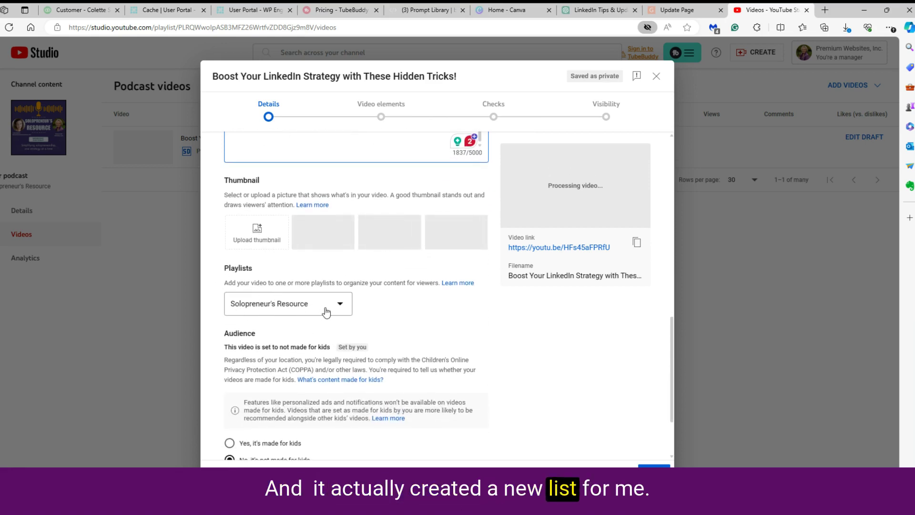
click(343, 307)
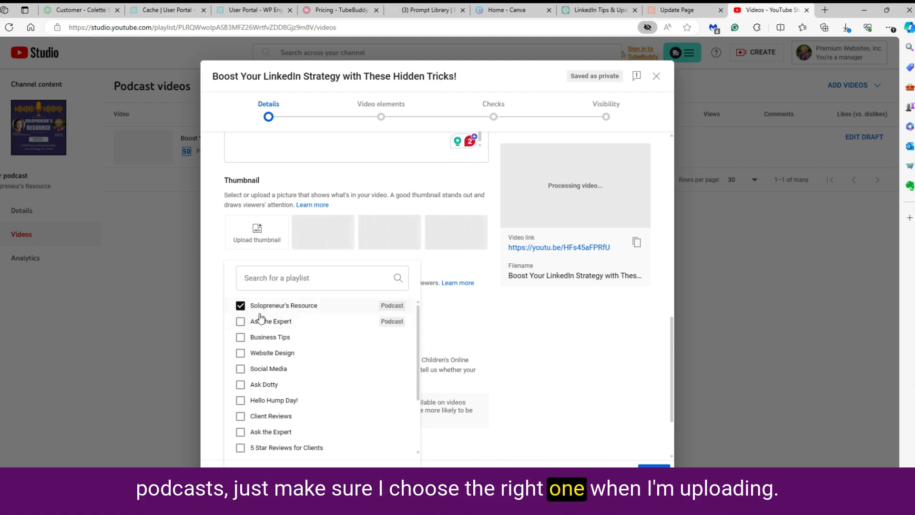
click(495, 312)
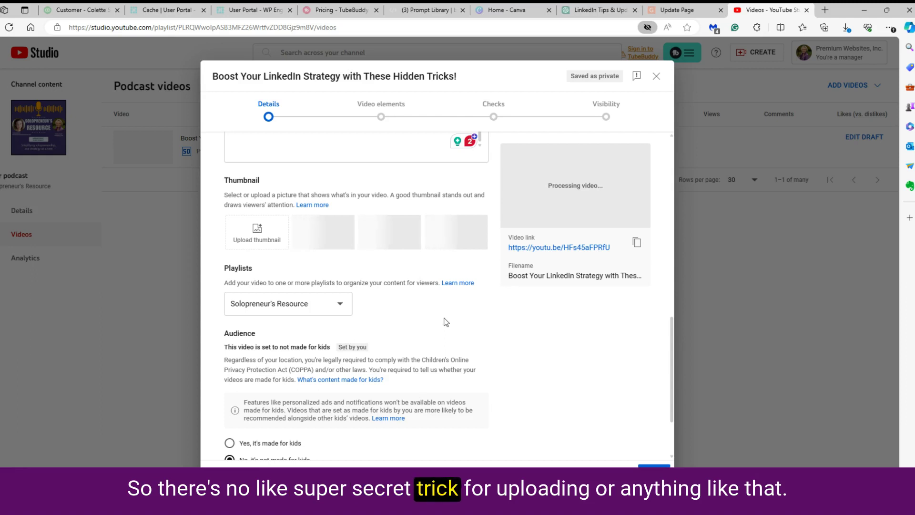
Remove the Optimization tag from the video's tags.
scroll(445, 322, down, 1)
scroll(444, 322, down, 3)
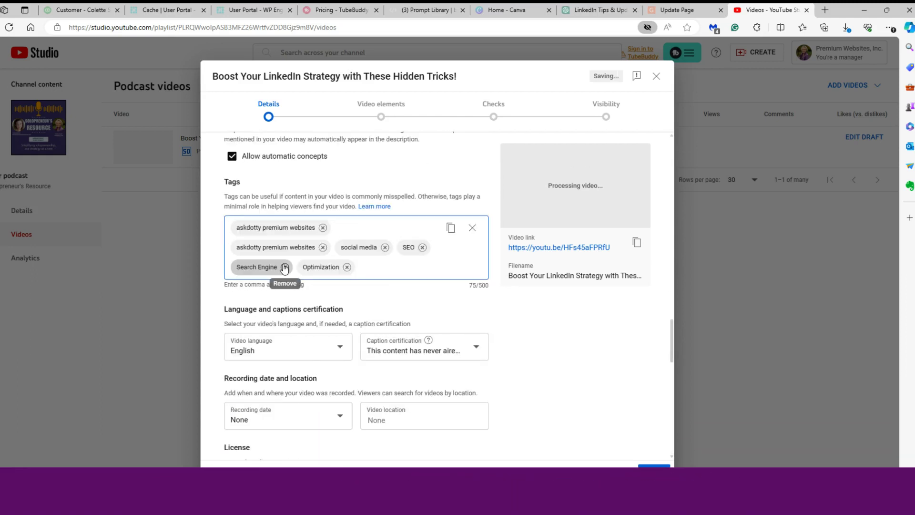
click(284, 268)
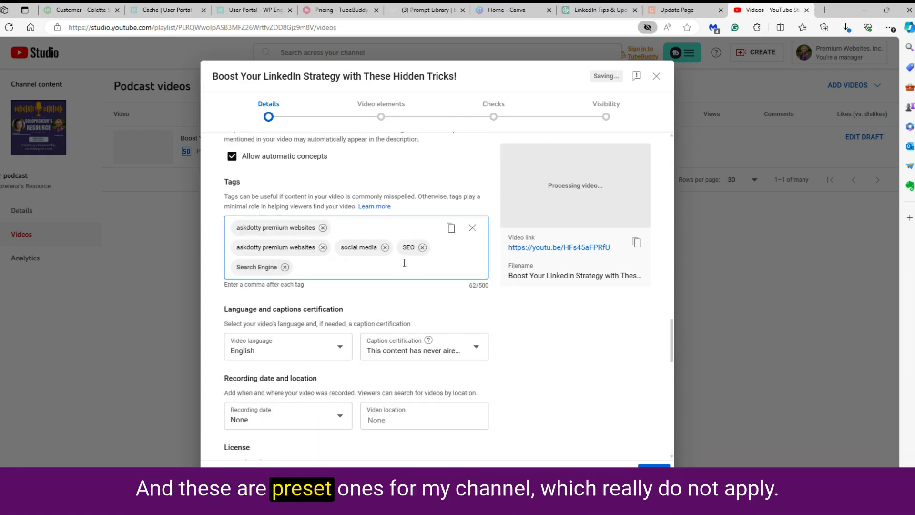
Remove the SEO, duplicate askdotty and social media tags, publish, and close the confirmation.
click(422, 247)
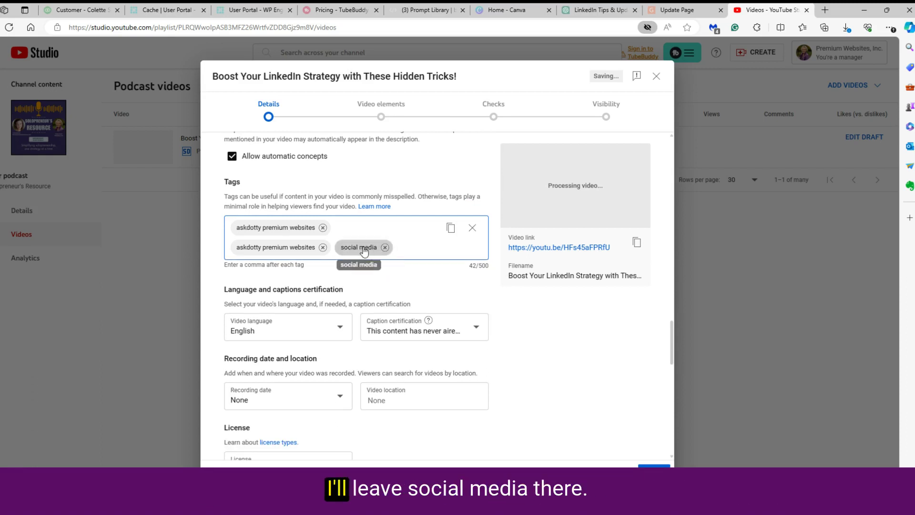
click(323, 248)
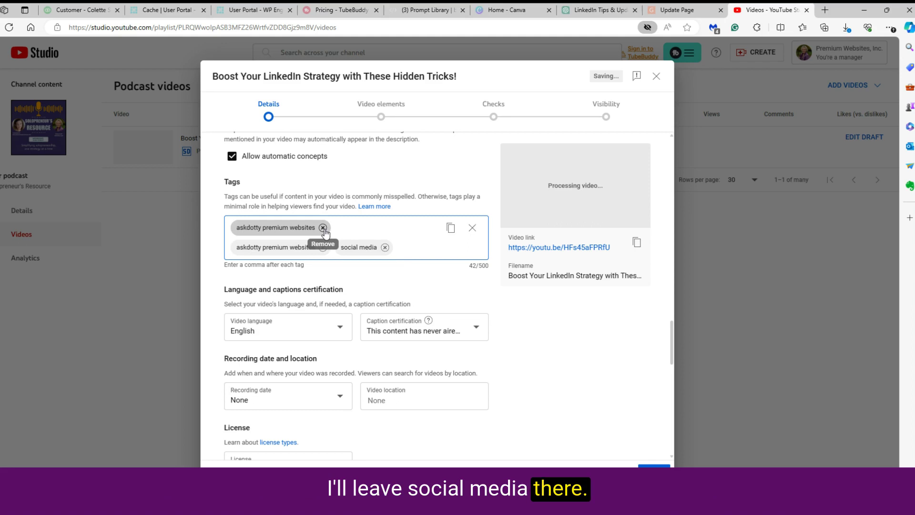
click(323, 228)
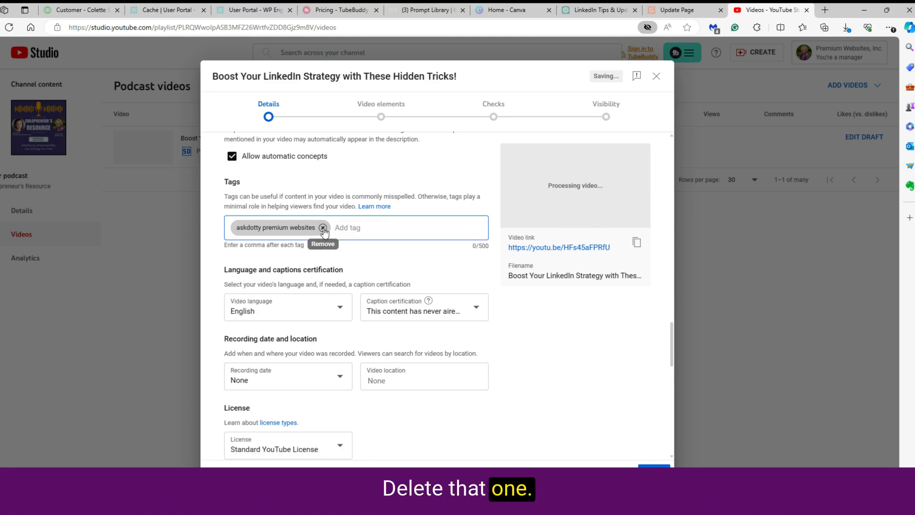
click(323, 228)
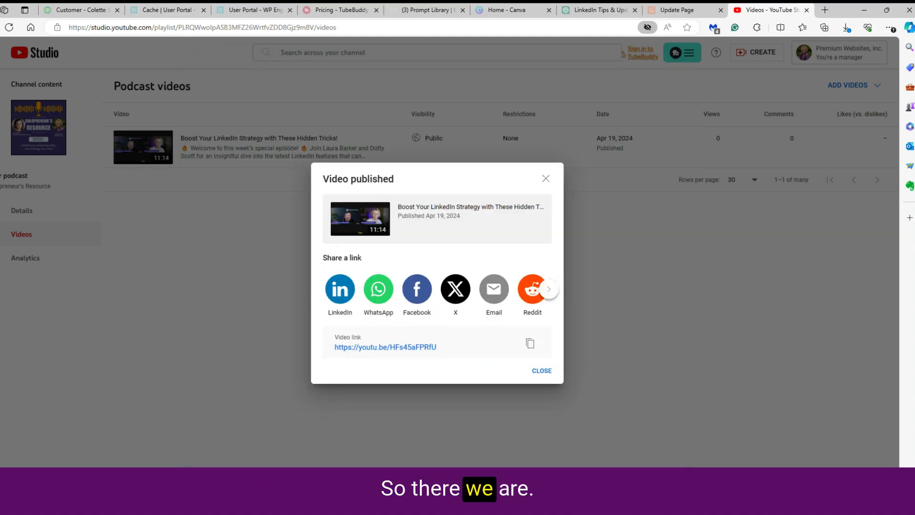
click(542, 371)
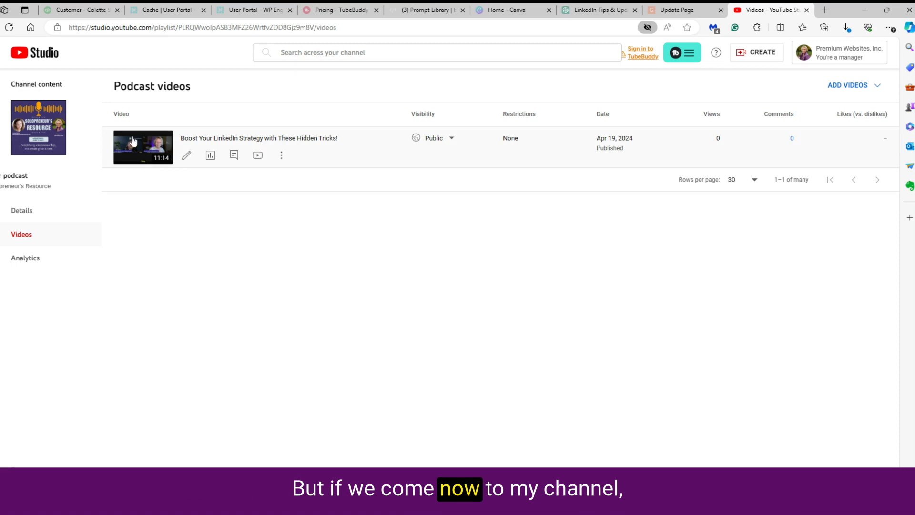
Open the public channel page and scroll to its podcasts.
click(37, 88)
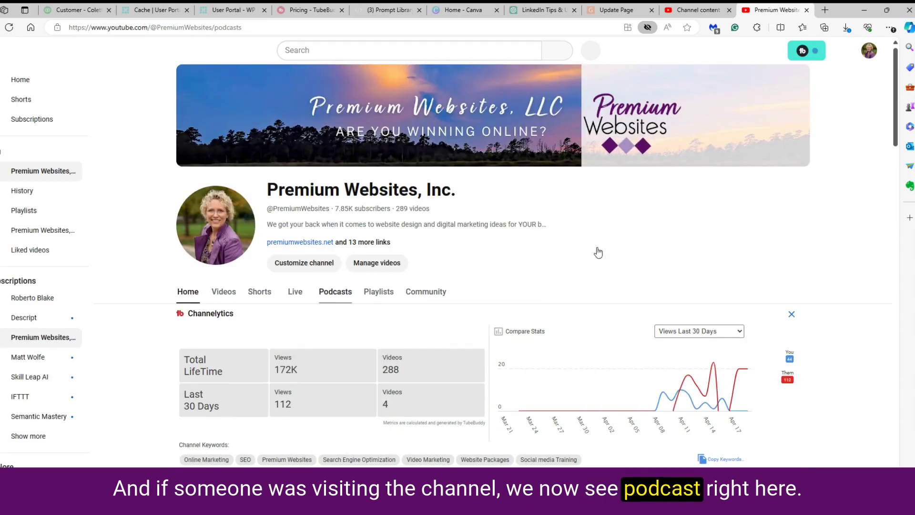
scroll(627, 245, down, 2)
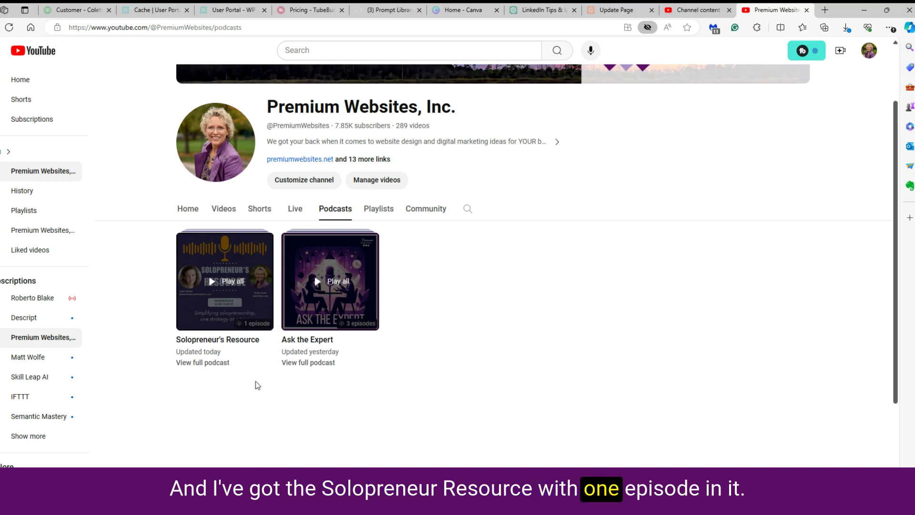
Open the full Ask the Expert podcast page with its three episodes.
click(310, 363)
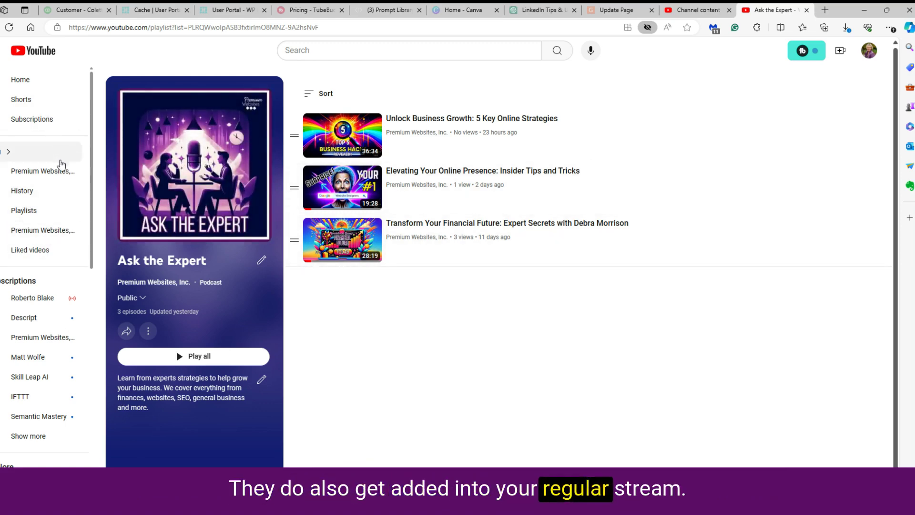
Return to the channel home, then browse the Podcasts tab listing Solopreneur's Resource and Ask the Expert.
click(15, 82)
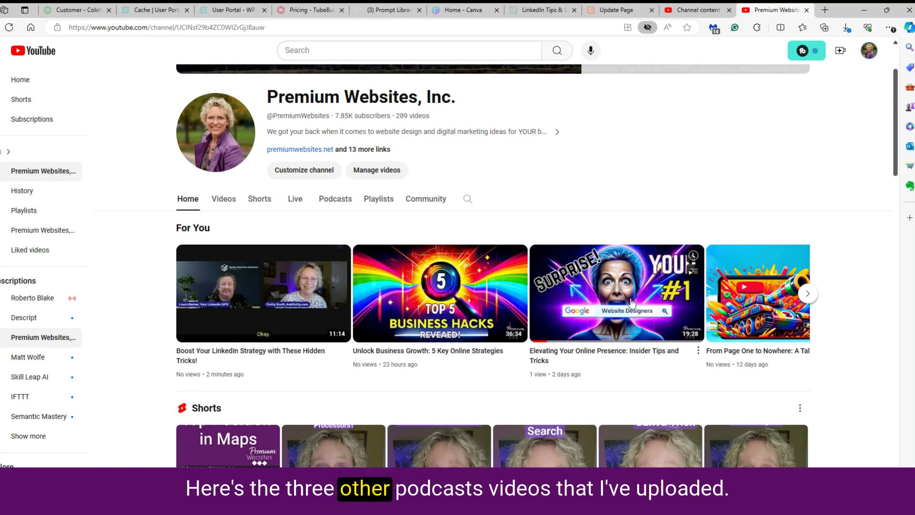
scroll(858, 315, down, 7)
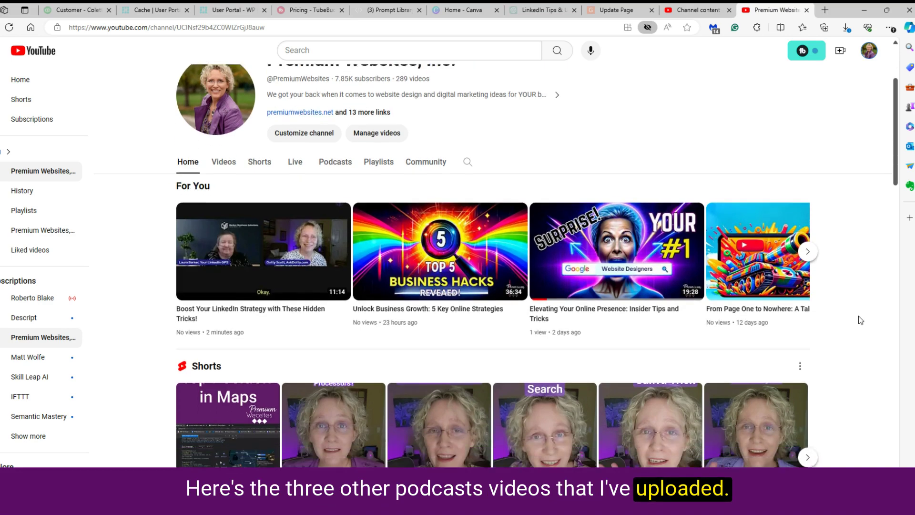
scroll(859, 315, up, 9)
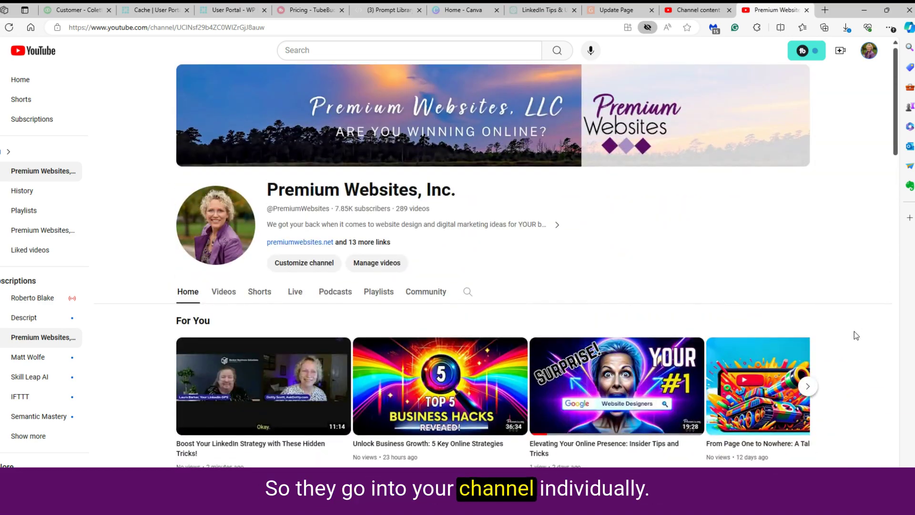
click(339, 298)
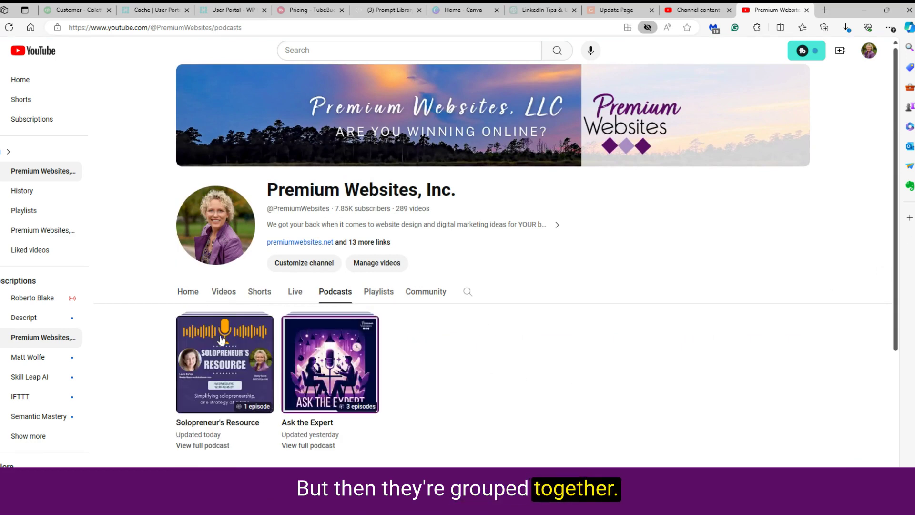
scroll(543, 356, down, 1)
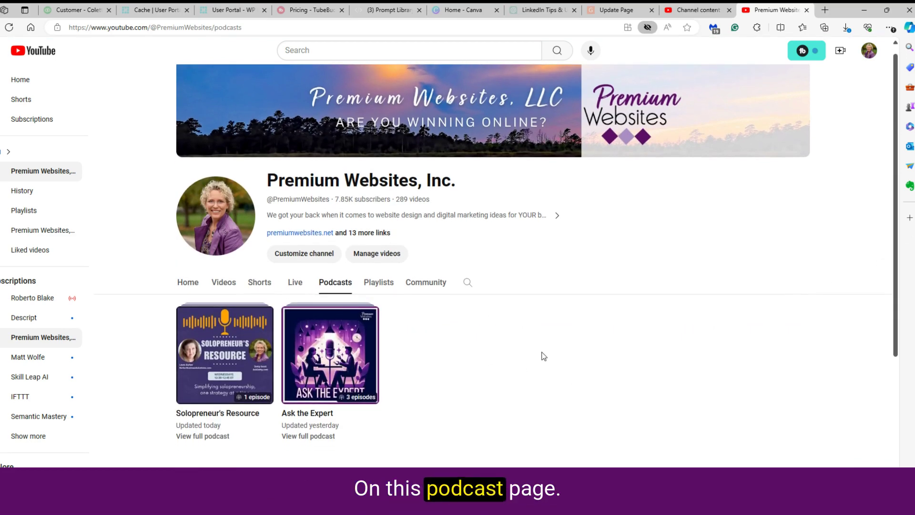
scroll(544, 356, down, 1)
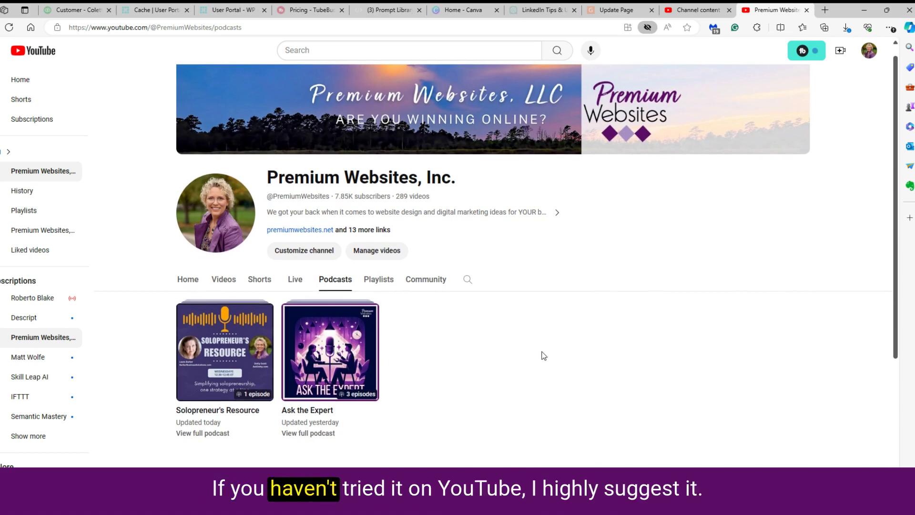
scroll(544, 355, up, 1)
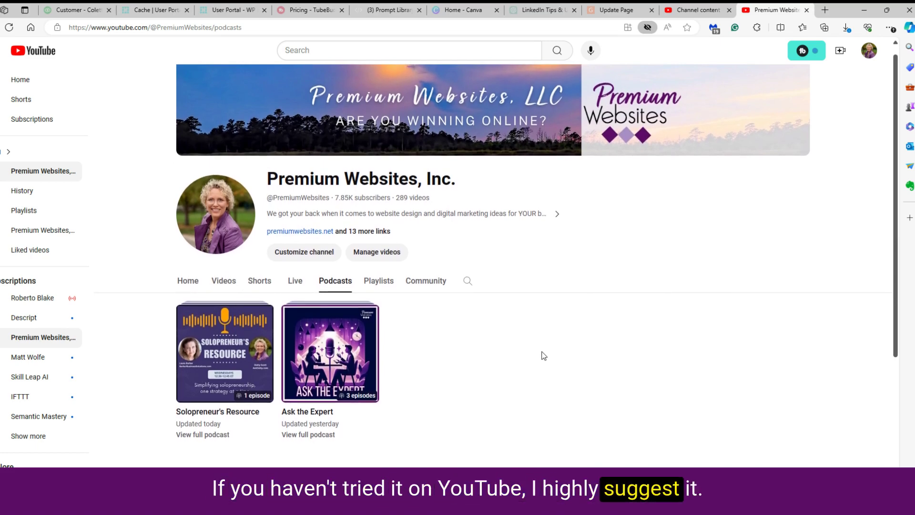